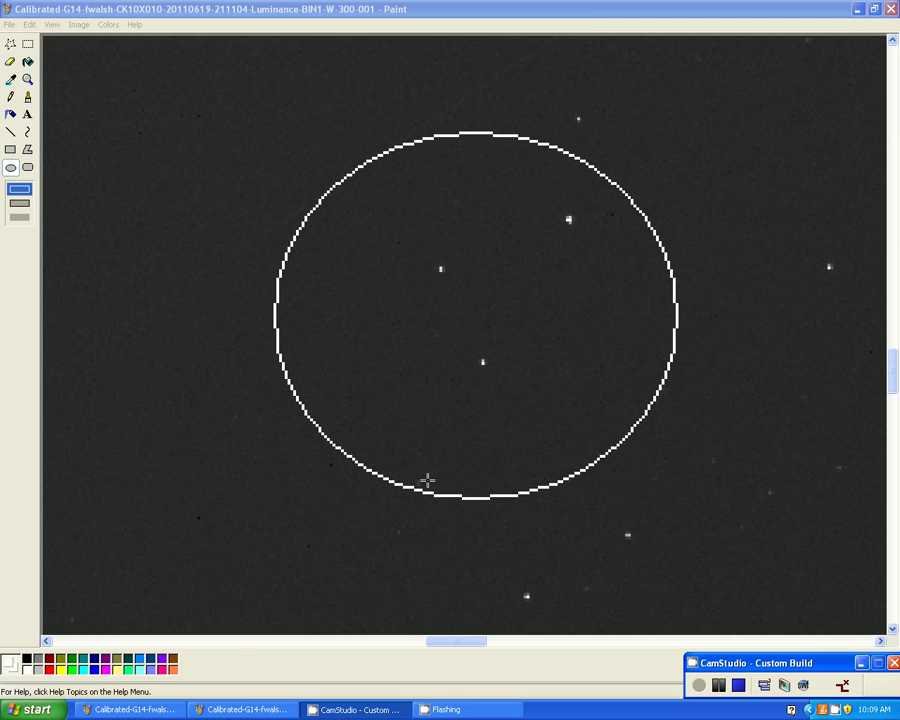
Bring the 20110620 star image, with its large and small circles, to the front
{"action": "left_click", "coordinate": [229, 712]}
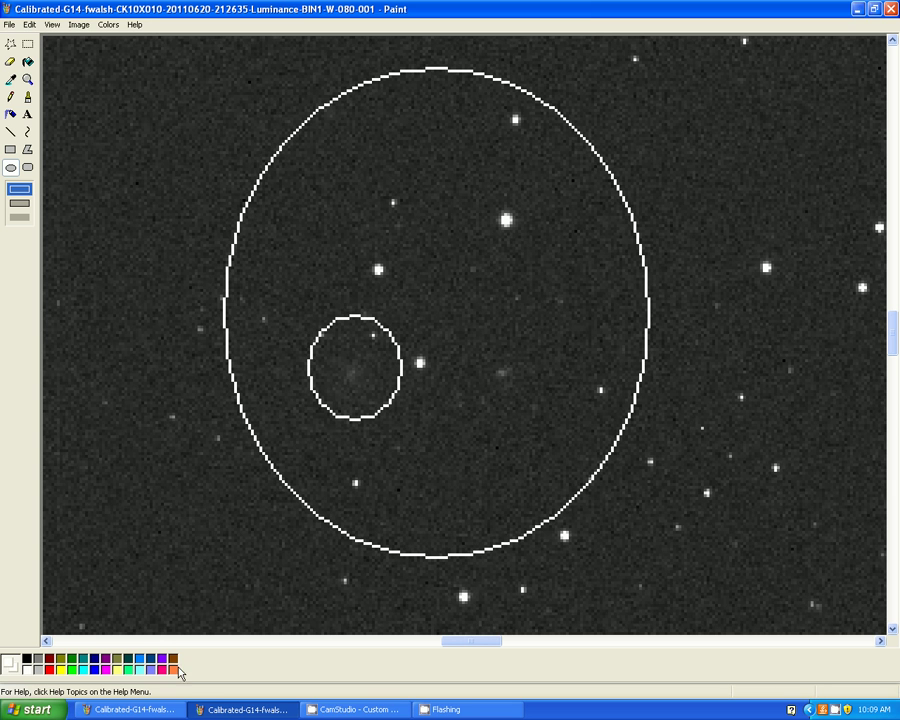
{"action": "left_click", "coordinate": [135, 710]}
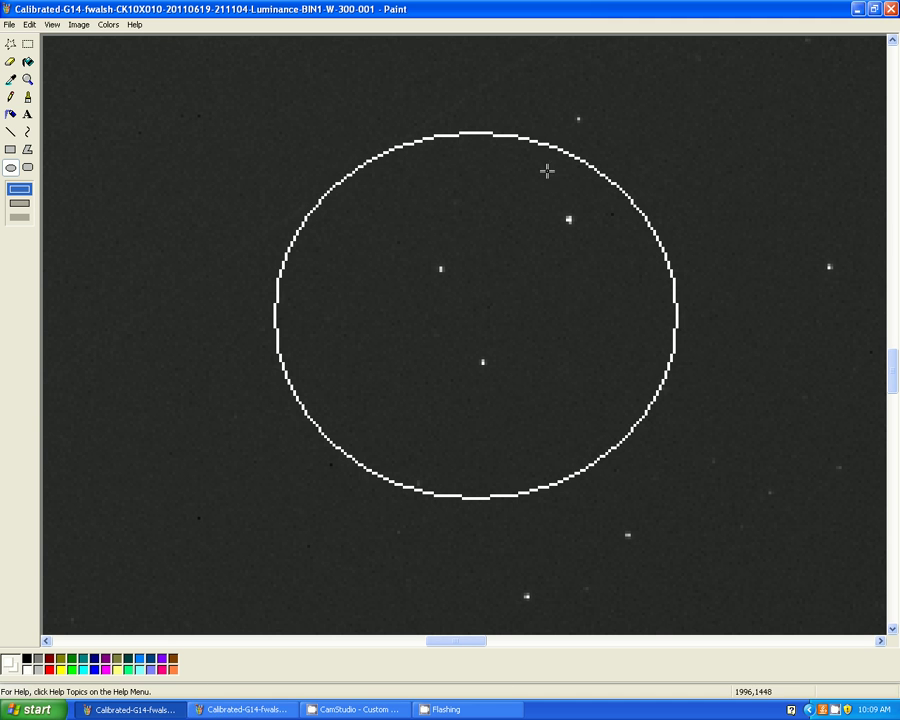
{"action": "left_click", "coordinate": [224, 710]}
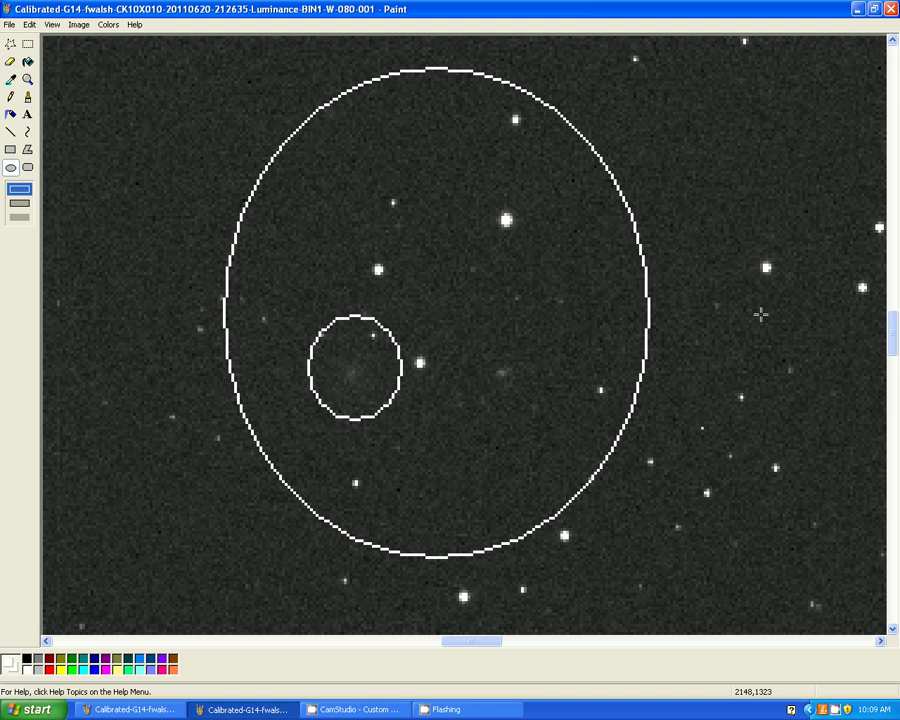
{"action": "left_click", "coordinate": [136, 710]}
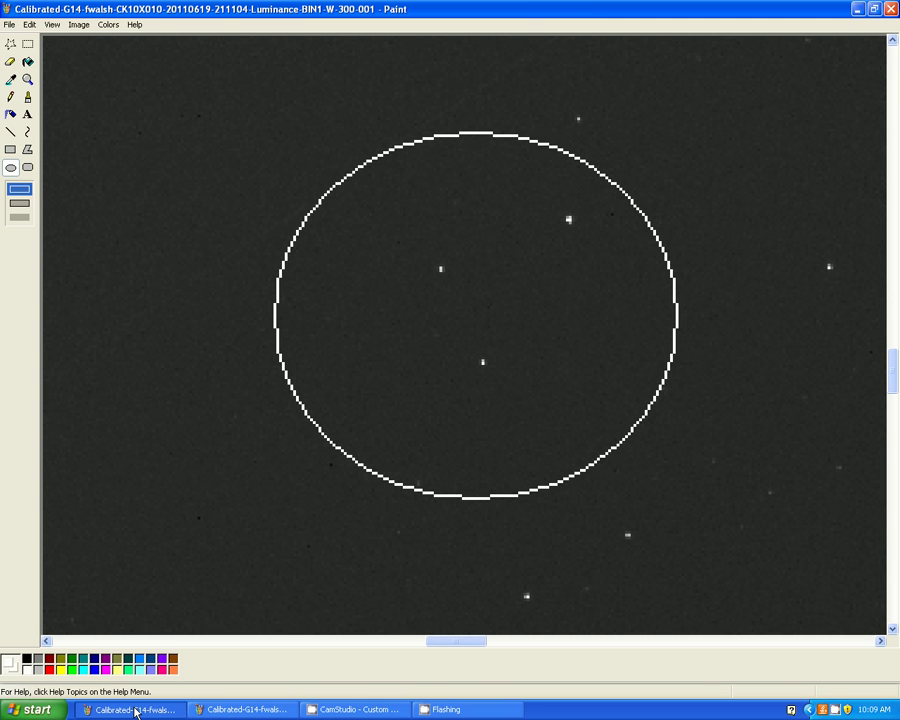
{"action": "left_click", "coordinate": [245, 710]}
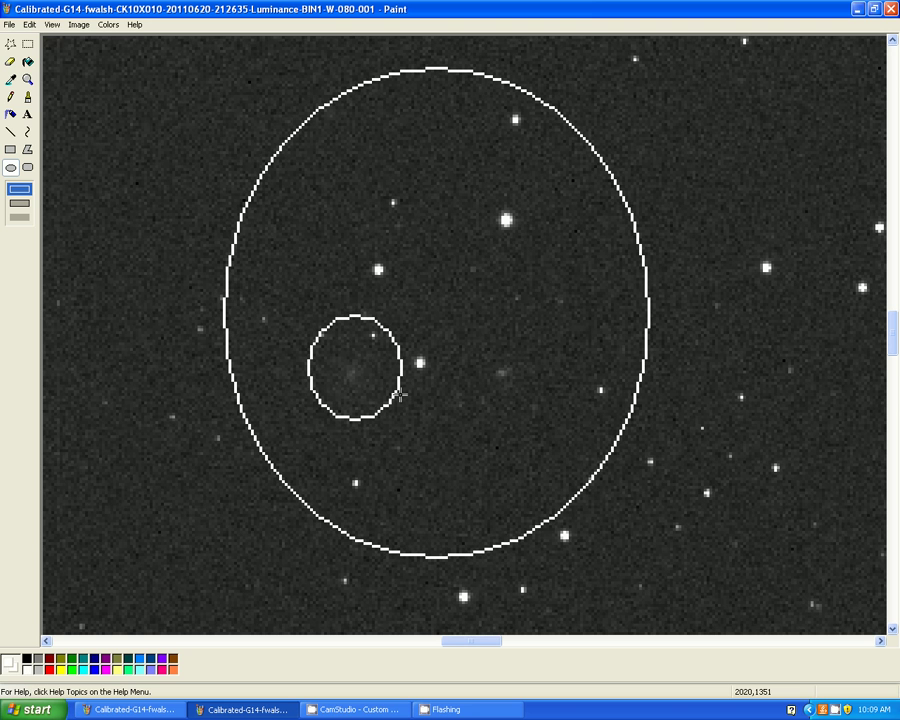
Show the two-circle star image at Normal Size, then switch back to the single-circle image
{"action": "left_click", "coordinate": [52, 25]}
{"action": "mouse_move", "coordinate": [64, 93]}
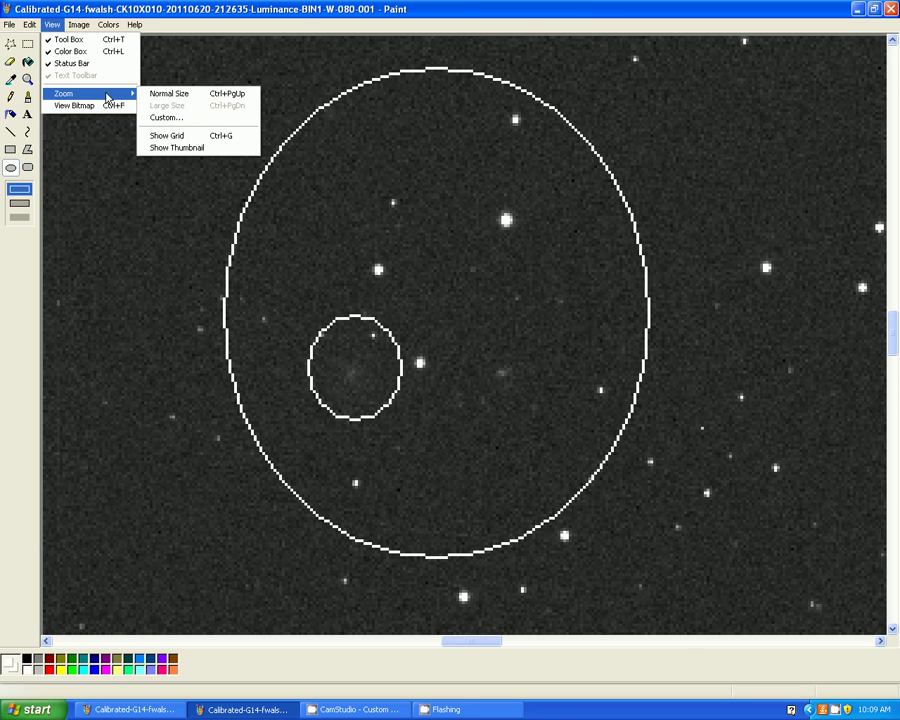
{"action": "left_click", "coordinate": [170, 94]}
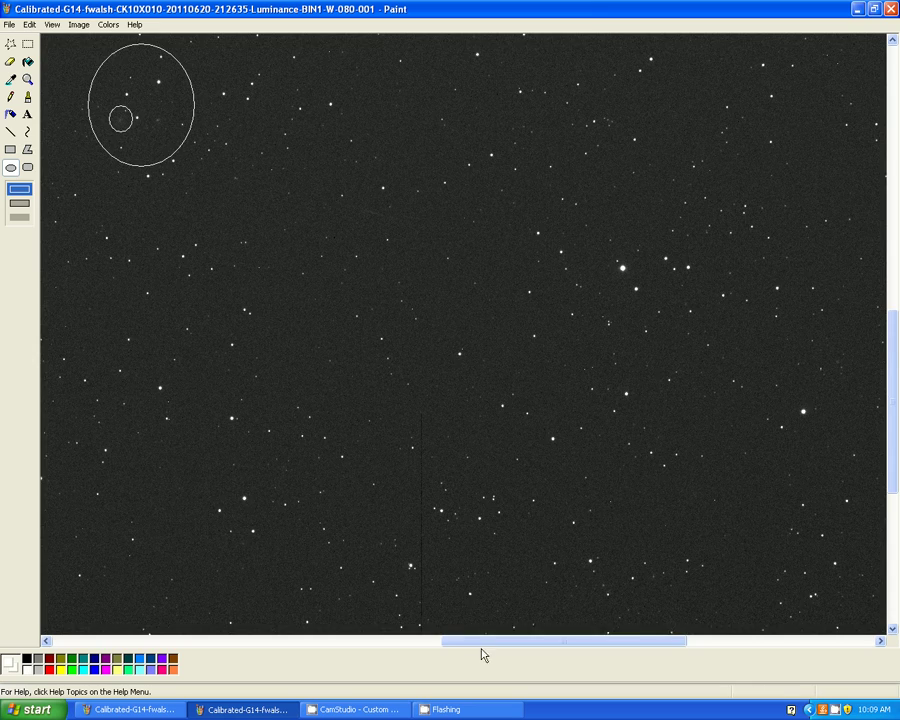
{"action": "left_click_drag", "start_coordinate": [483, 645], "coordinate": [94, 610]}
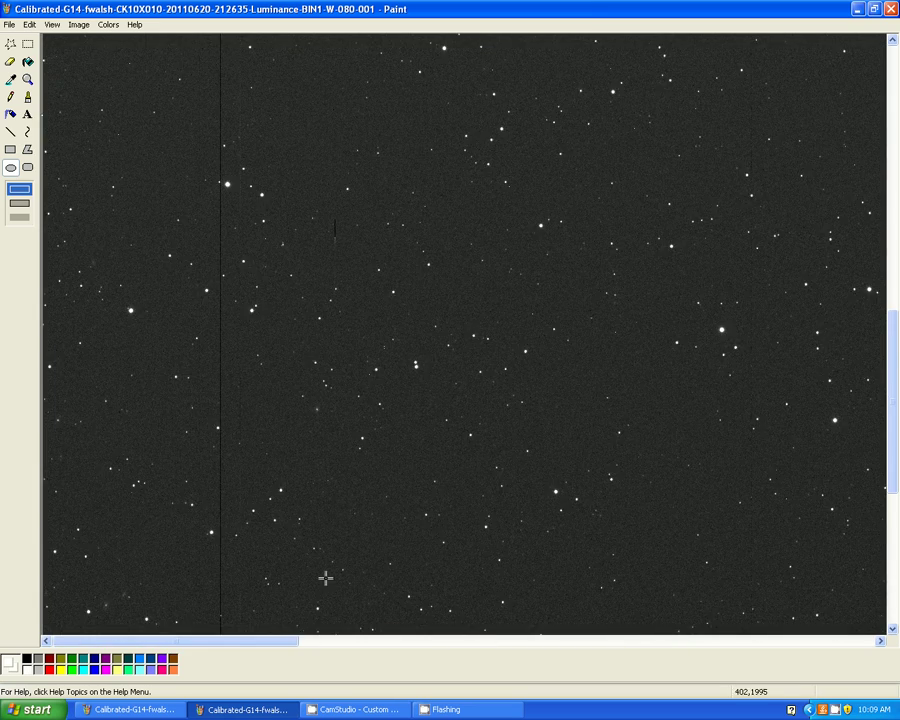
{"action": "left_click_drag", "start_coordinate": [893, 400], "coordinate": [893, 135]}
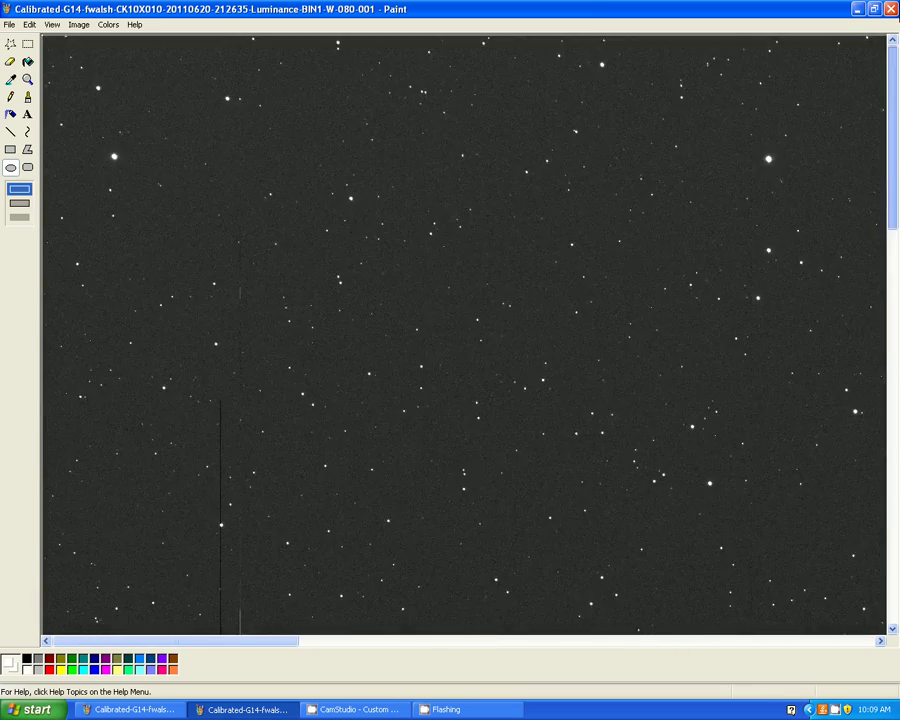
{"action": "left_click", "coordinate": [128, 709]}
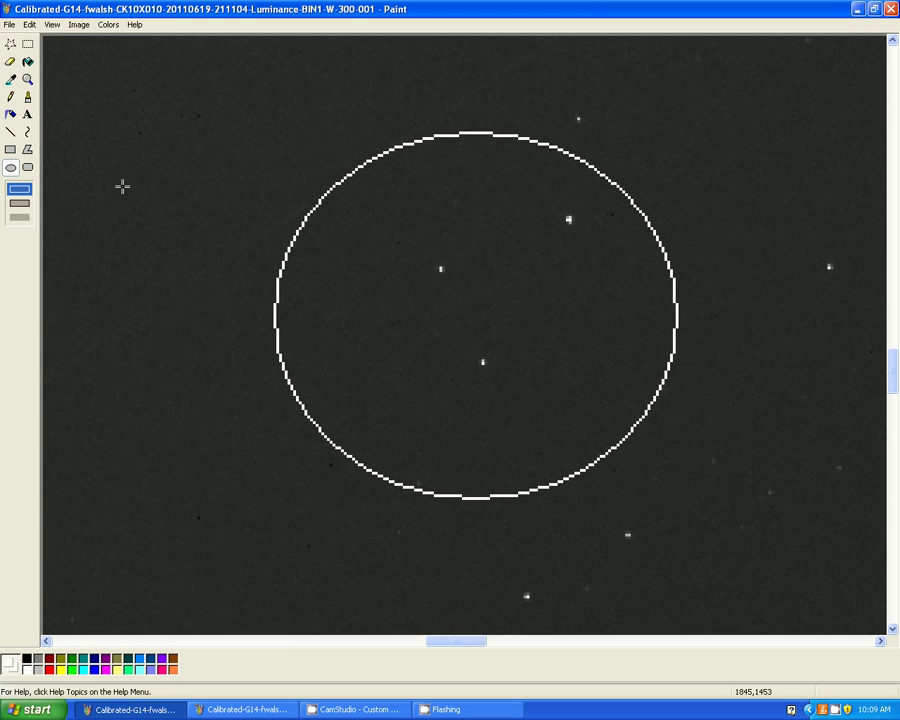
Show the single-circle image at Normal Size, then return to the 20110620 two-circle image
{"action": "left_click", "coordinate": [52, 24]}
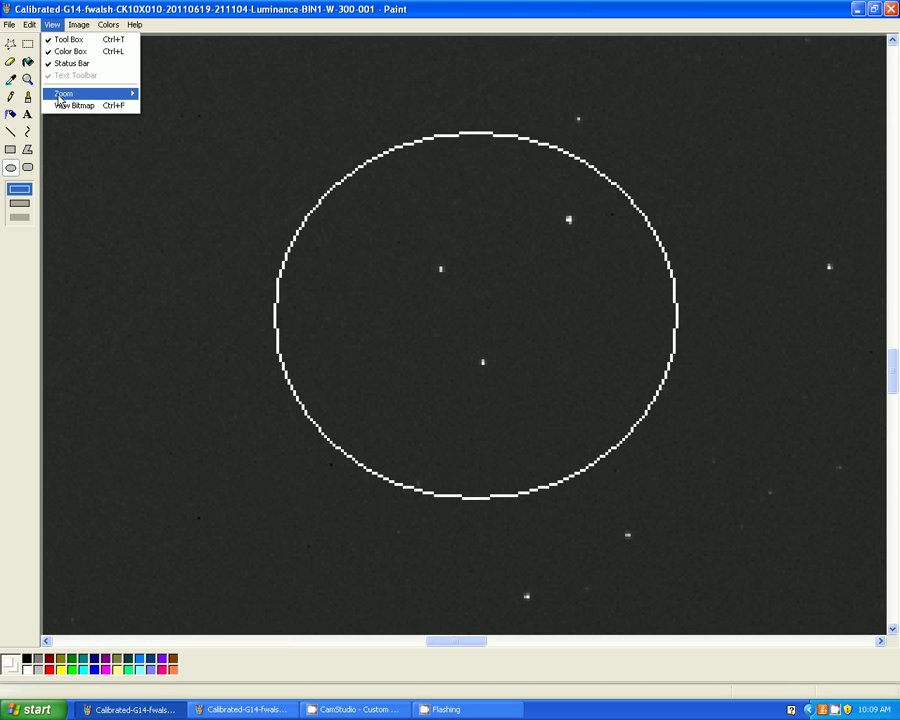
{"action": "left_click", "coordinate": [185, 94]}
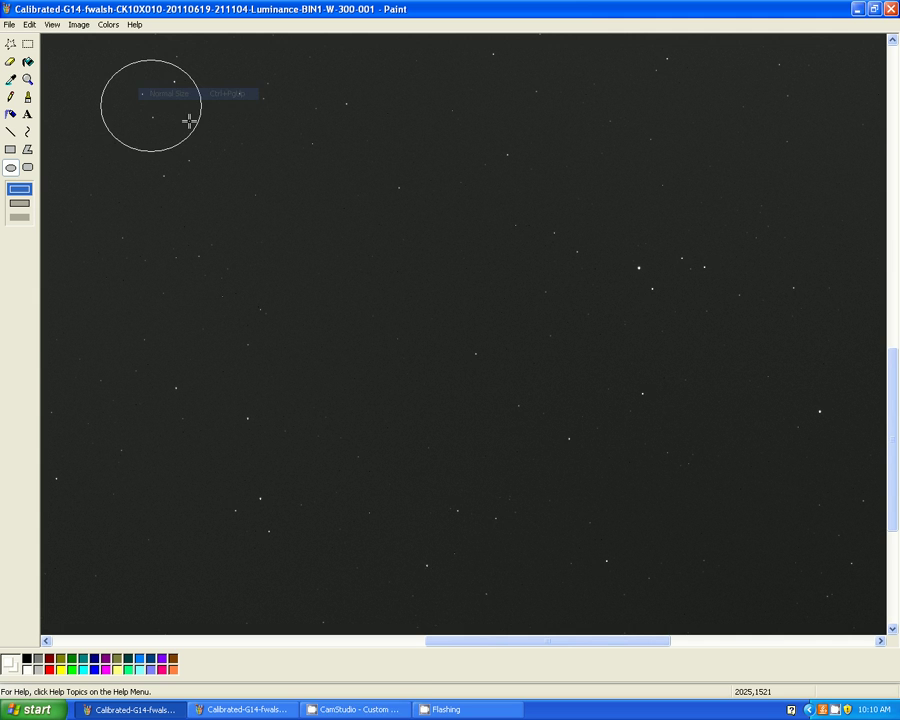
{"action": "left_click_drag", "start_coordinate": [486, 640], "coordinate": [42, 603]}
{"action": "mouse_move", "coordinate": [890, 370]}
{"action": "left_mouse_down"}
{"action": "mouse_move", "coordinate": [898, 65]}
{"action": "mouse_move", "coordinate": [891, 341]}
{"action": "mouse_move", "coordinate": [891, 320]}
{"action": "left_mouse_up"}
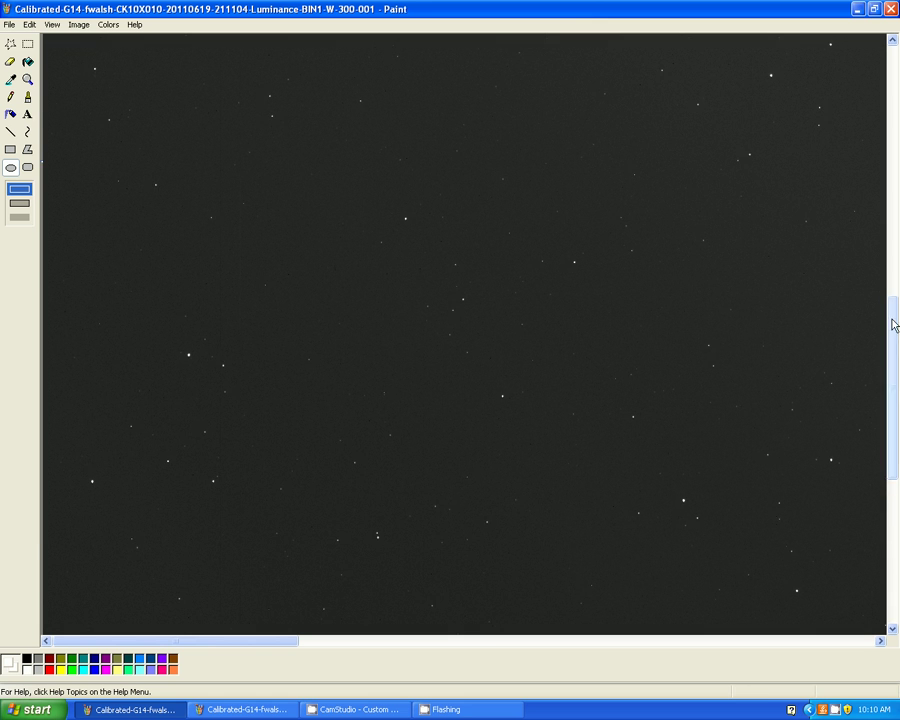
{"action": "left_click_drag", "start_coordinate": [175, 648], "coordinate": [432, 665]}
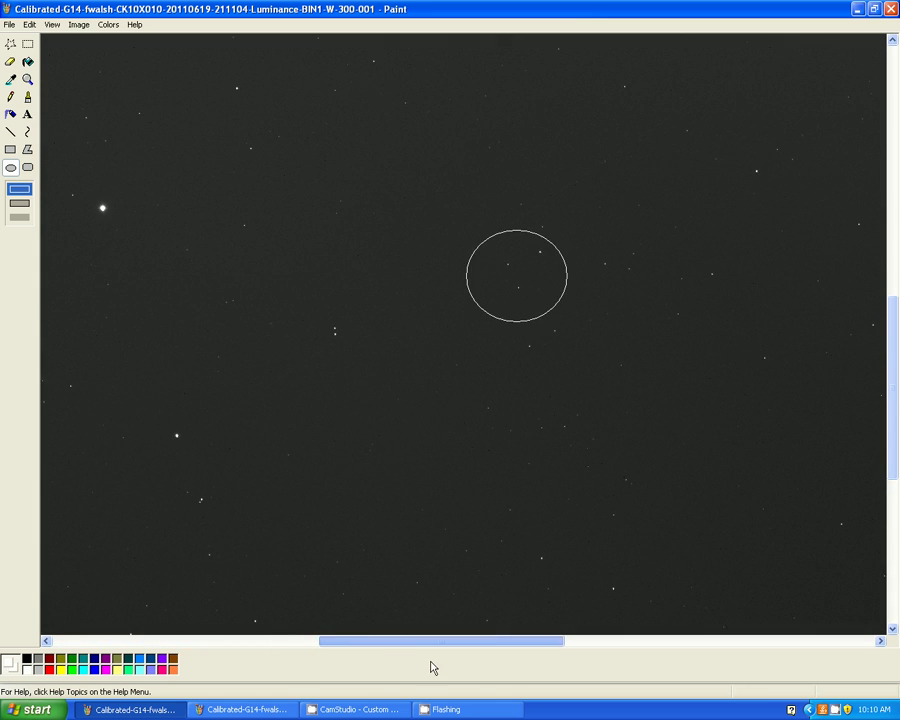
{"action": "left_click", "coordinate": [130, 709]}
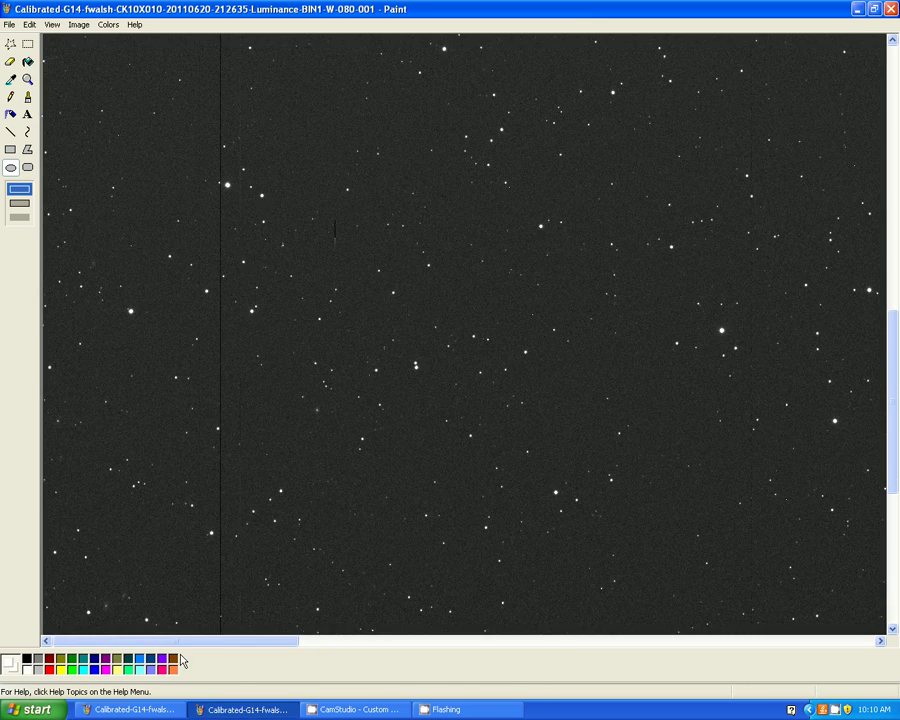
{"action": "left_click_drag", "start_coordinate": [179, 644], "coordinate": [492, 663]}
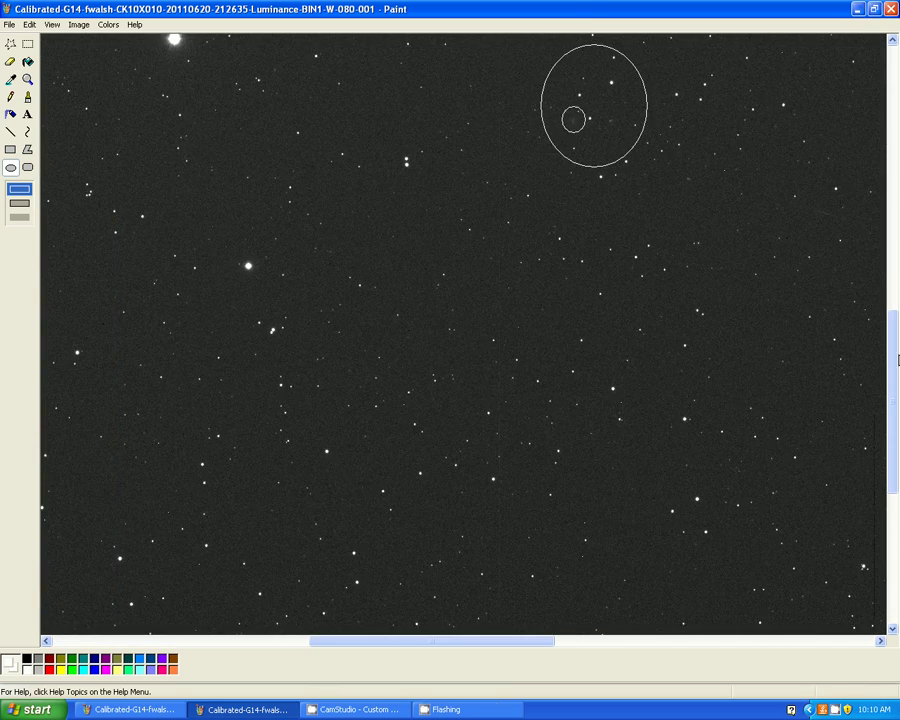
{"action": "left_click_drag", "start_coordinate": [897, 360], "coordinate": [897, 276]}
{"action": "left_click", "coordinate": [360, 709]}
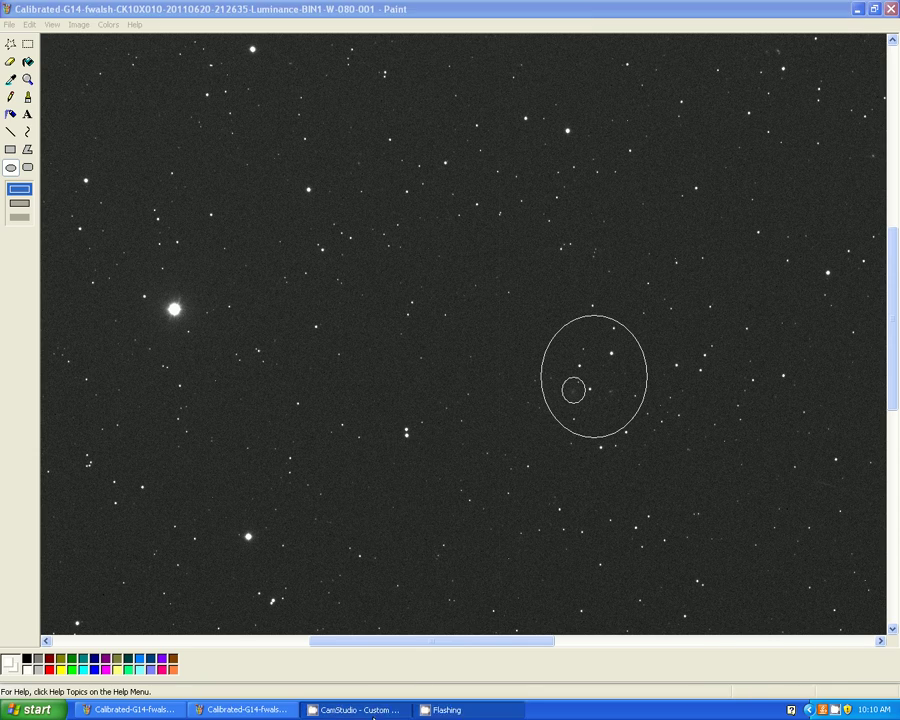